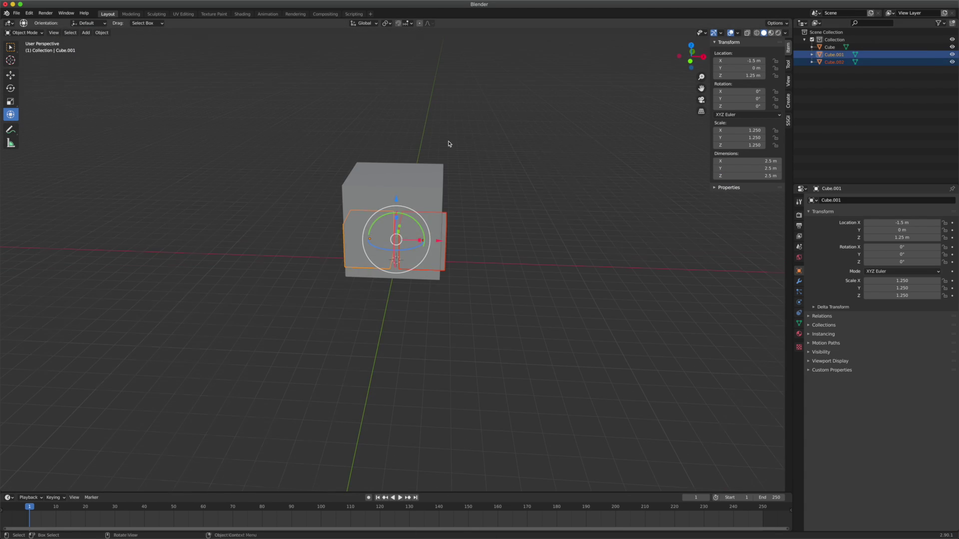
Duplicate the two cubes to repeat the facade module pieces
key(shift+d)
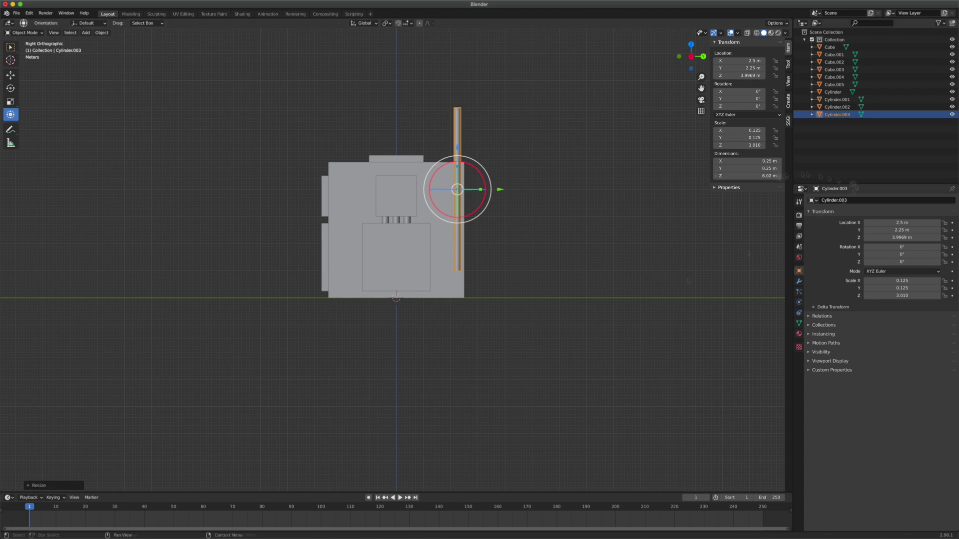
Select the newest thin pipe cylinder on the module's side
click(460, 215)
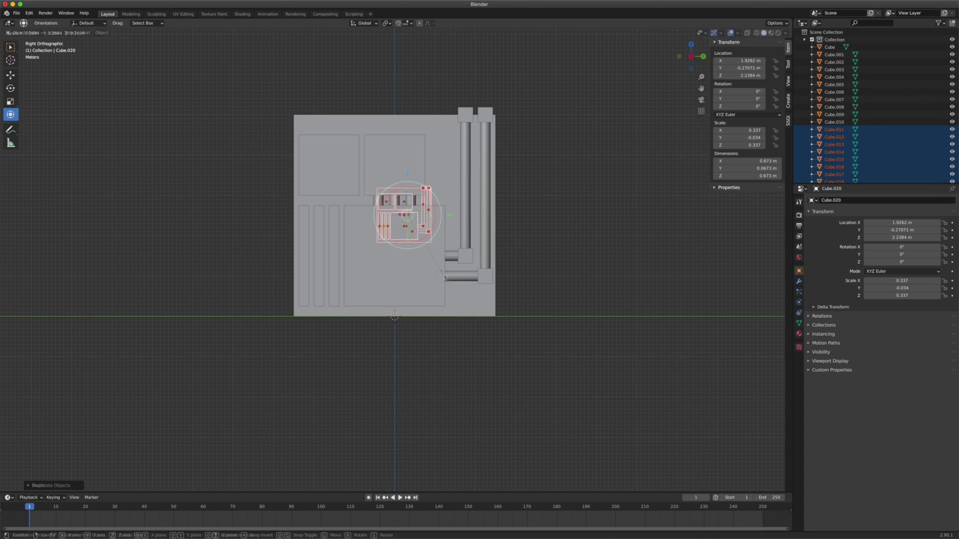
Confirm the resized vent details and move them along the vertical Z axis
key(Return)
key(g)
key(z)
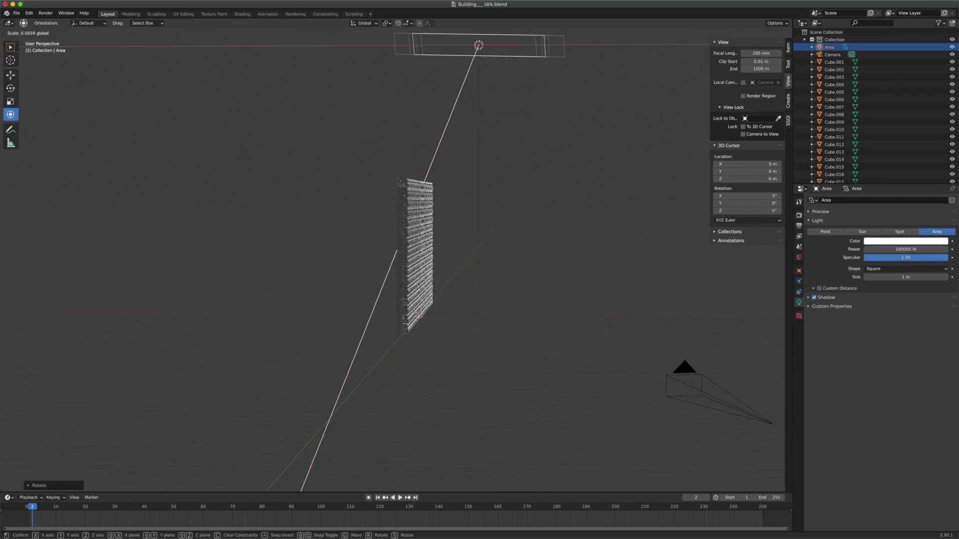
View the area-lit facade wall through the camera
key(KP_0)
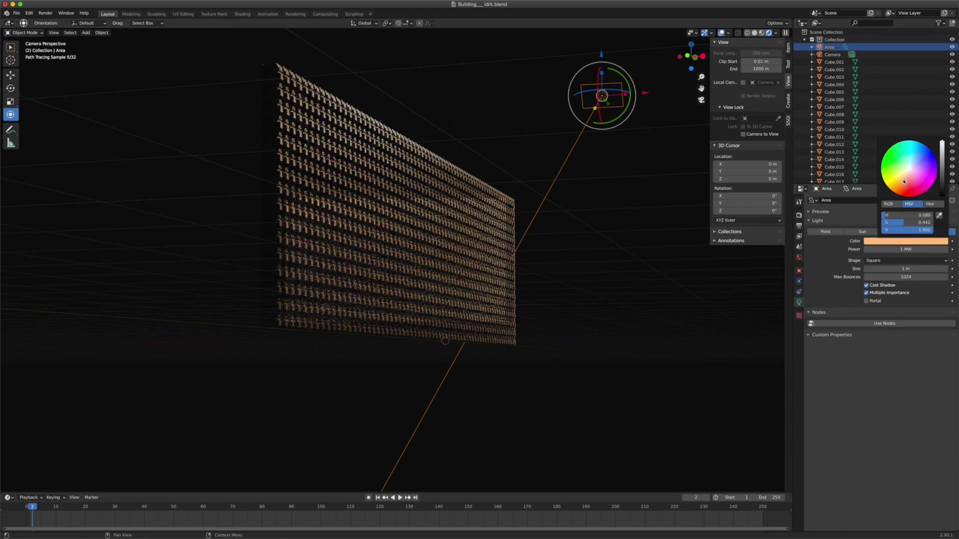
Bring up the Render Properties to reach the render engine setting
click(799, 215)
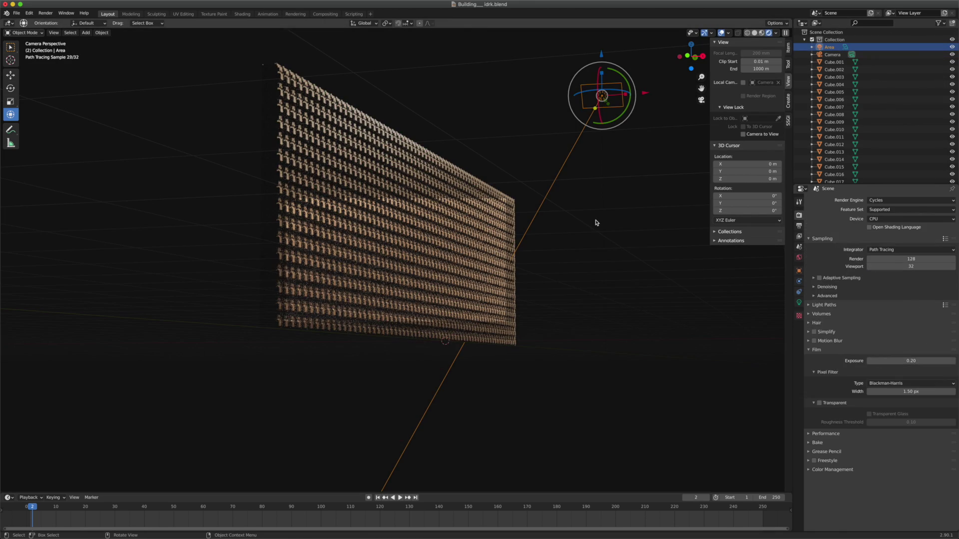